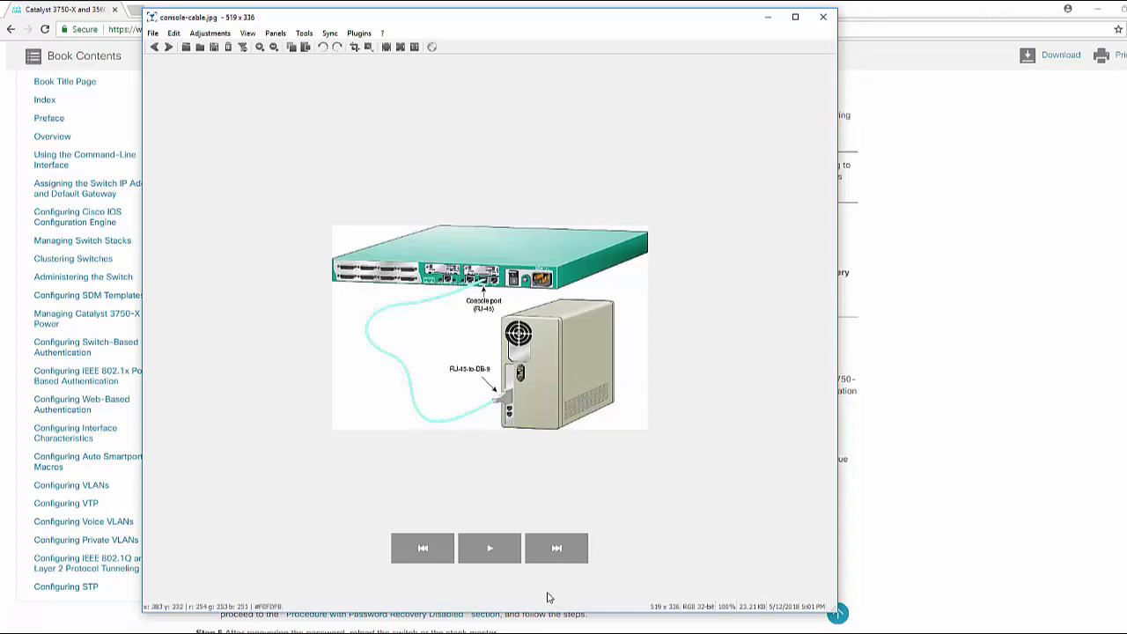
Review the reference images of the Tera Term, PuTTY and HyperTerminal serial connection settings.
mouse_move(521, 632)
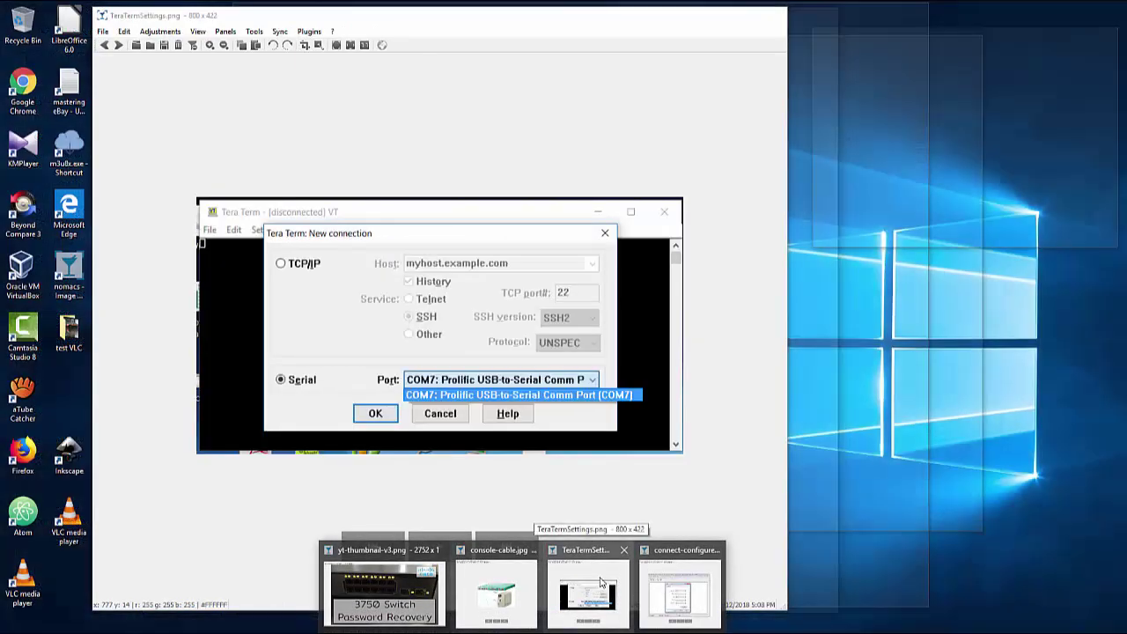
click(587, 590)
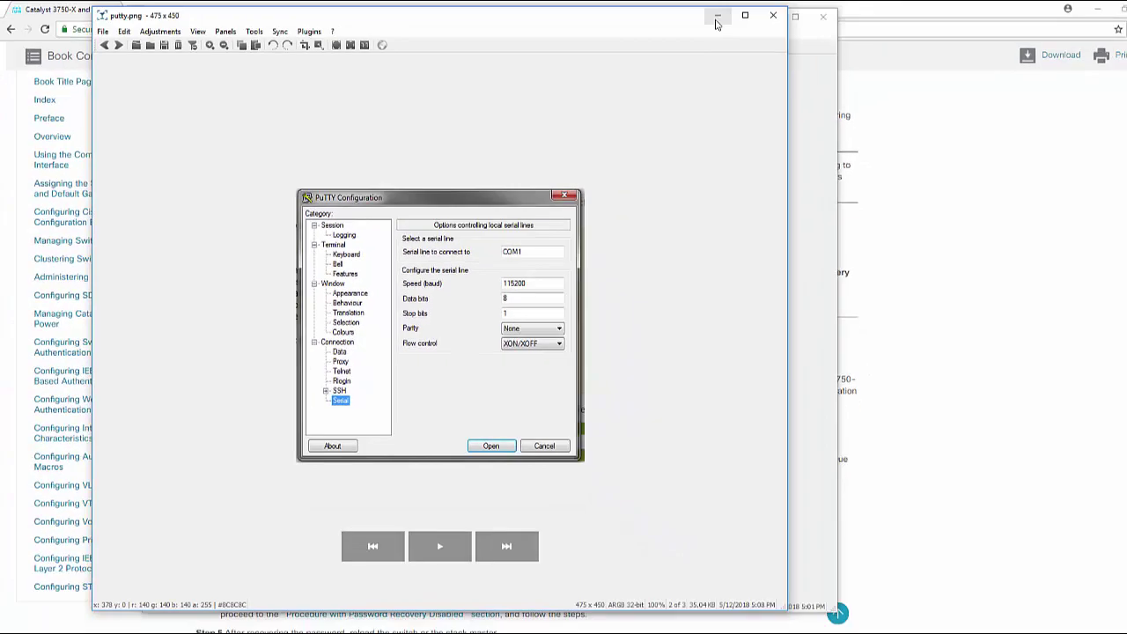
key(Right)
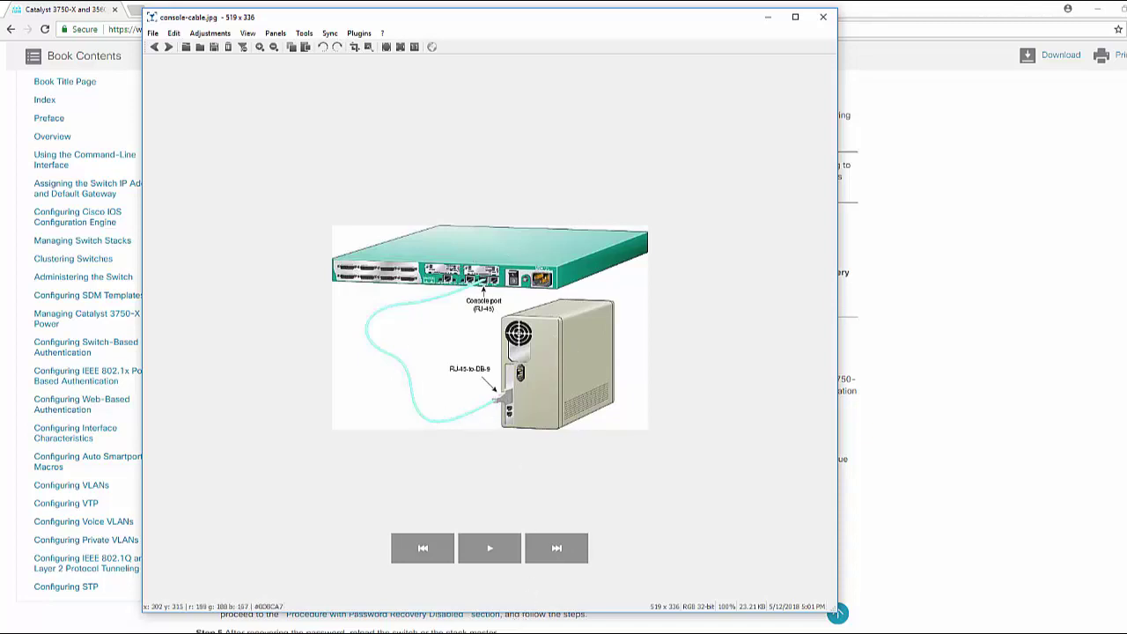
mouse_move(546, 627)
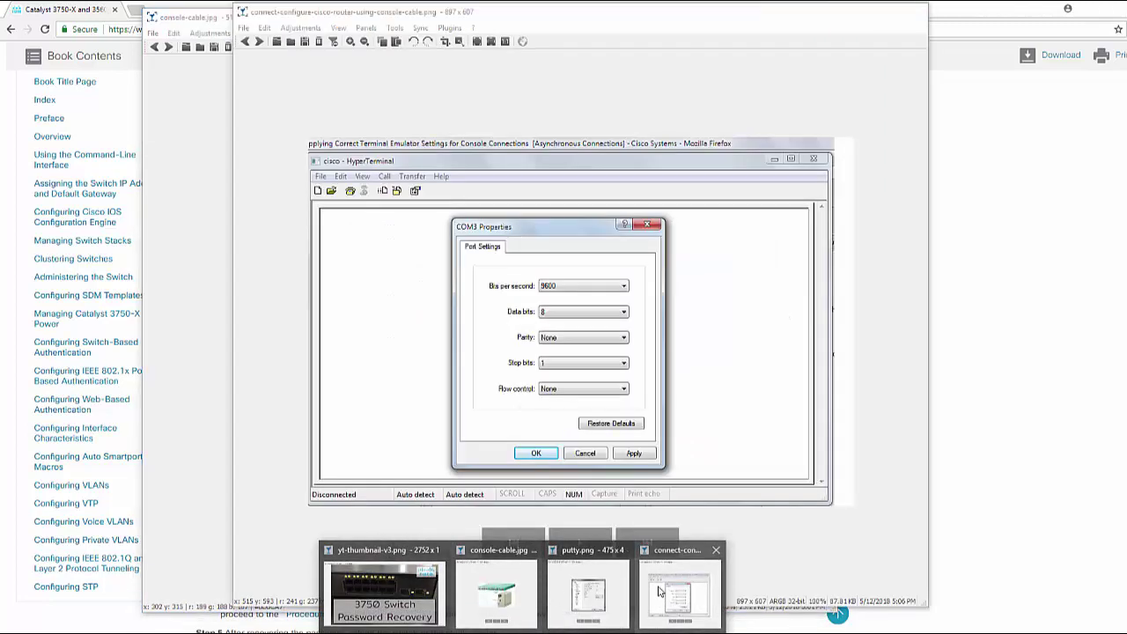
click(611, 570)
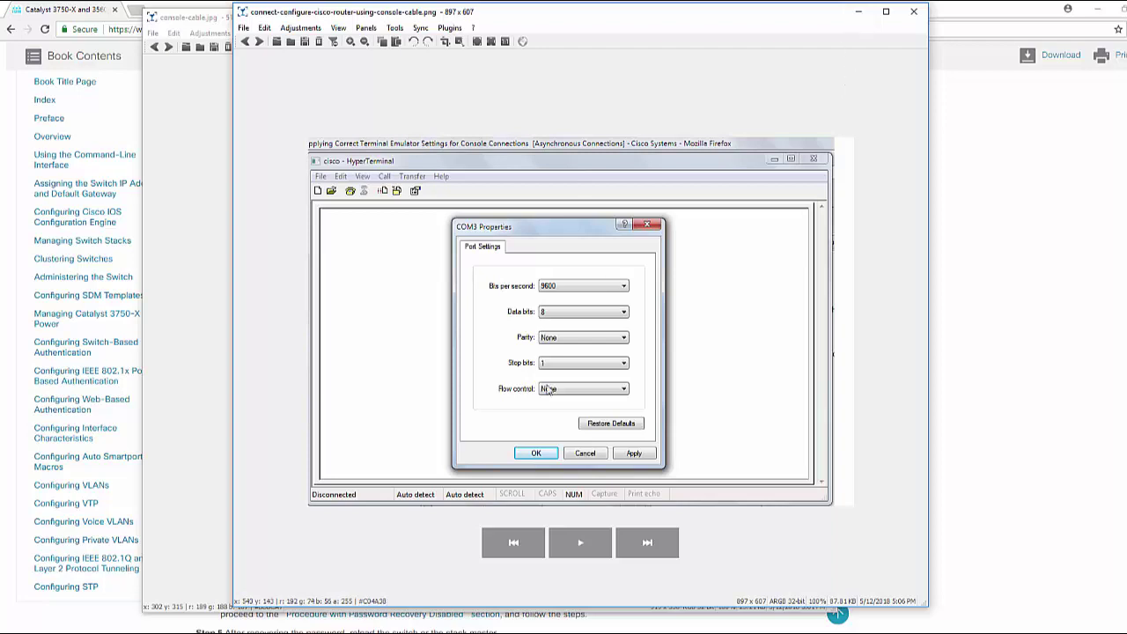
Search Windows for "secure" and launch SecureCRT 8.0.
key(super)
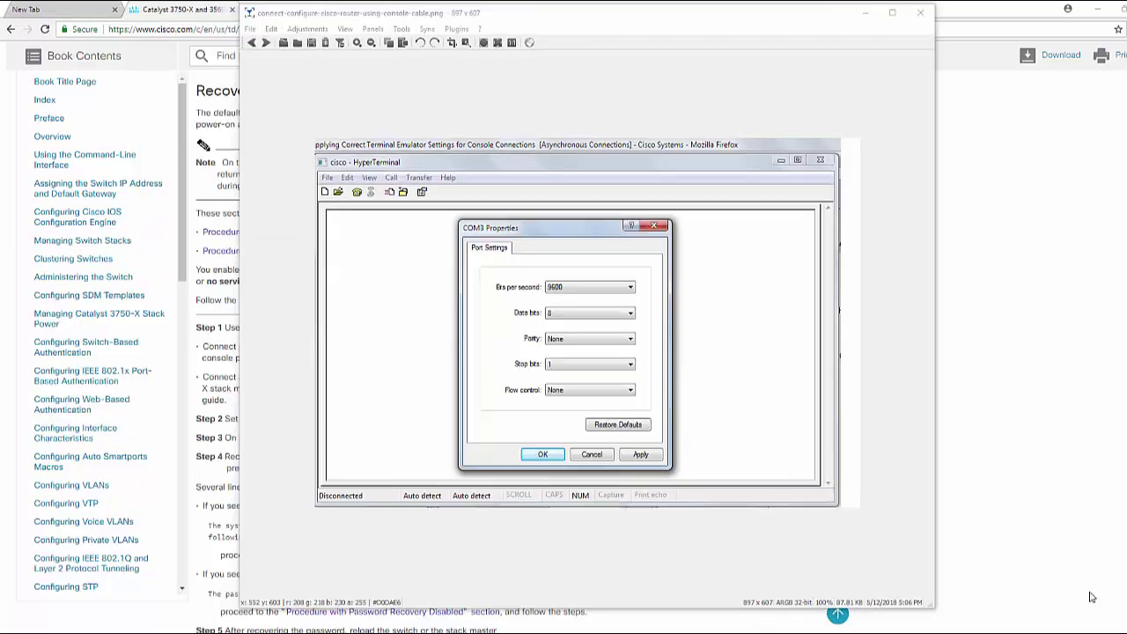
key(super)
text(se)
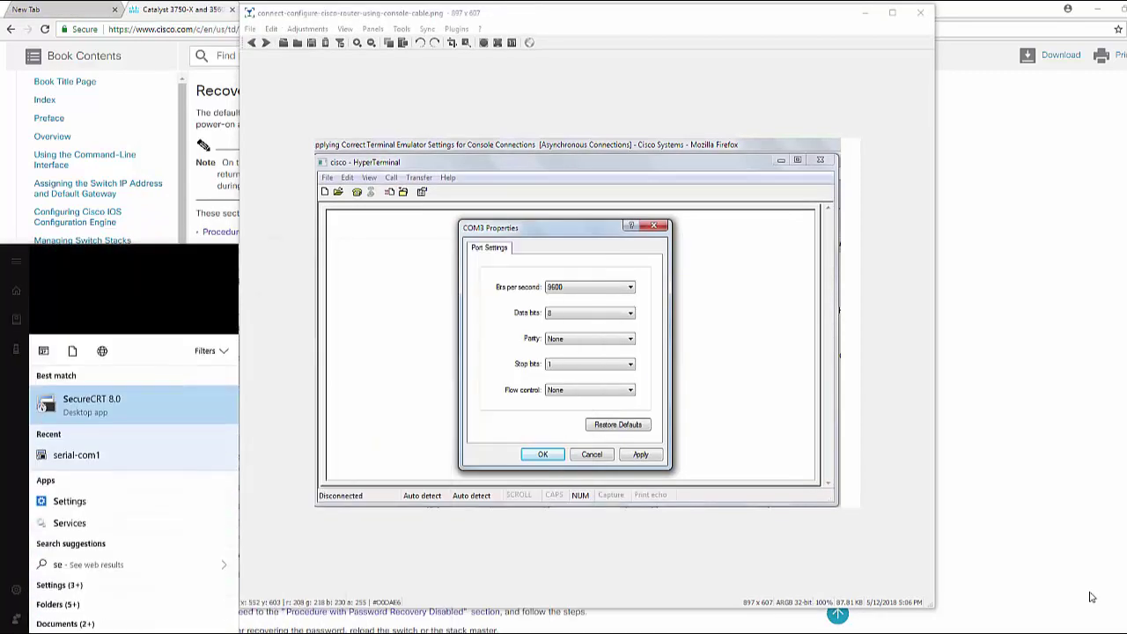
text(cure)
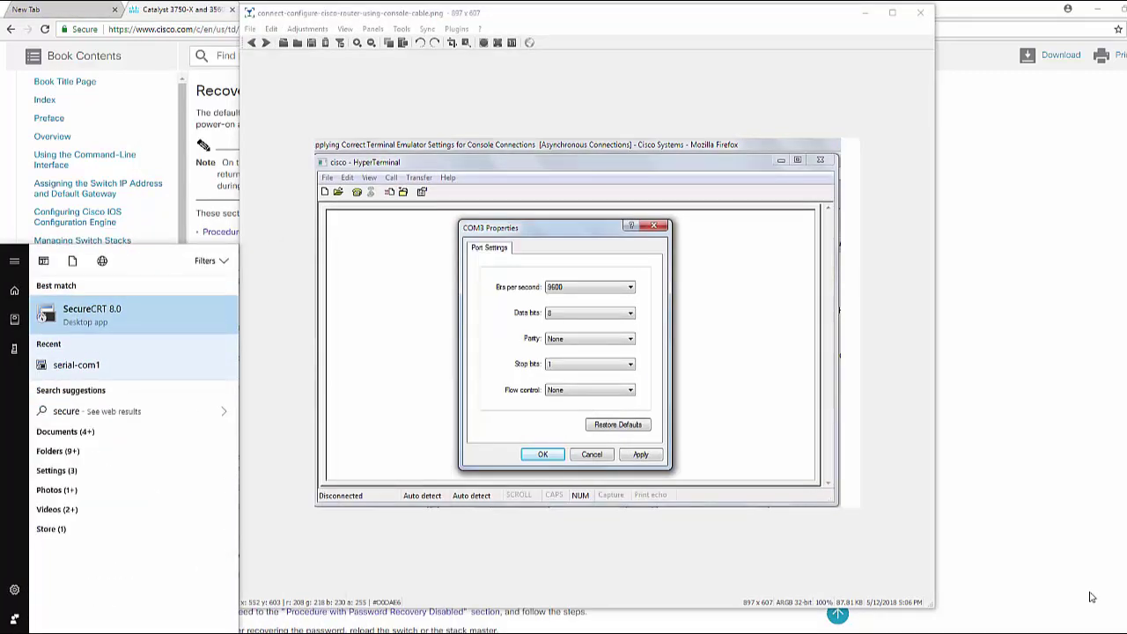
click(49, 319)
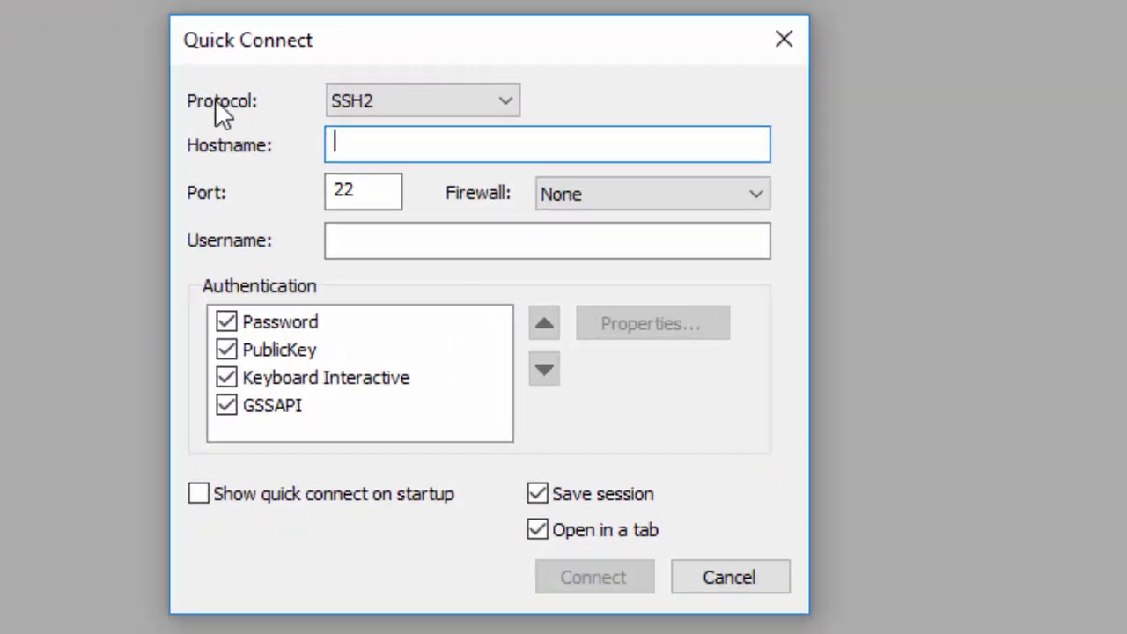
Set up a quick connection using the Serial protocol on COM1 at 9600 baud, and connect.
click(509, 101)
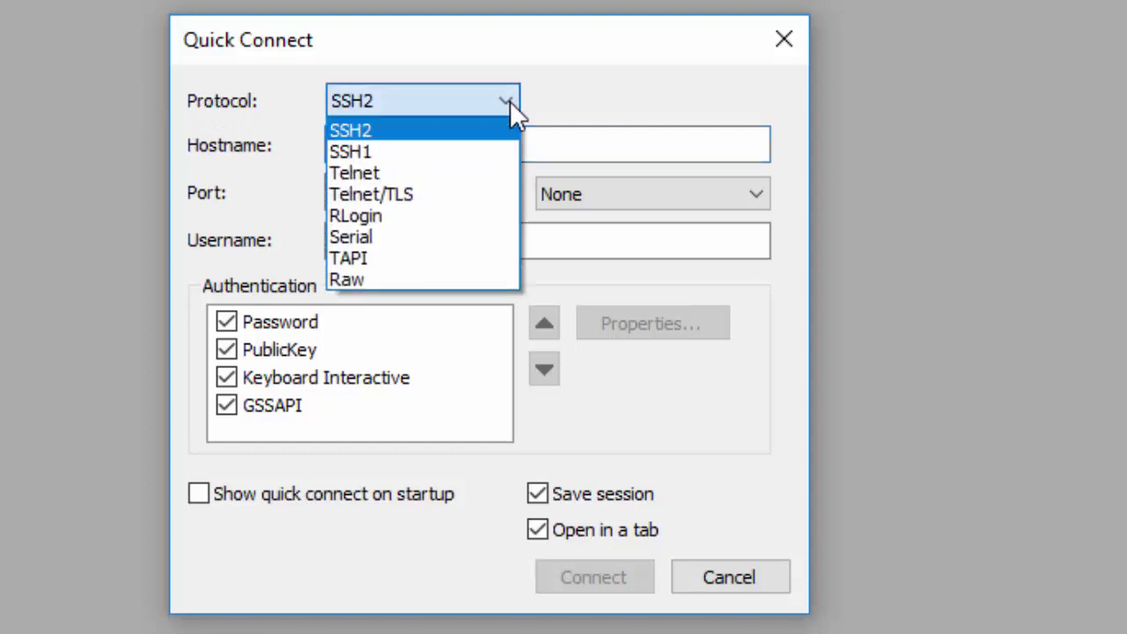
click(385, 236)
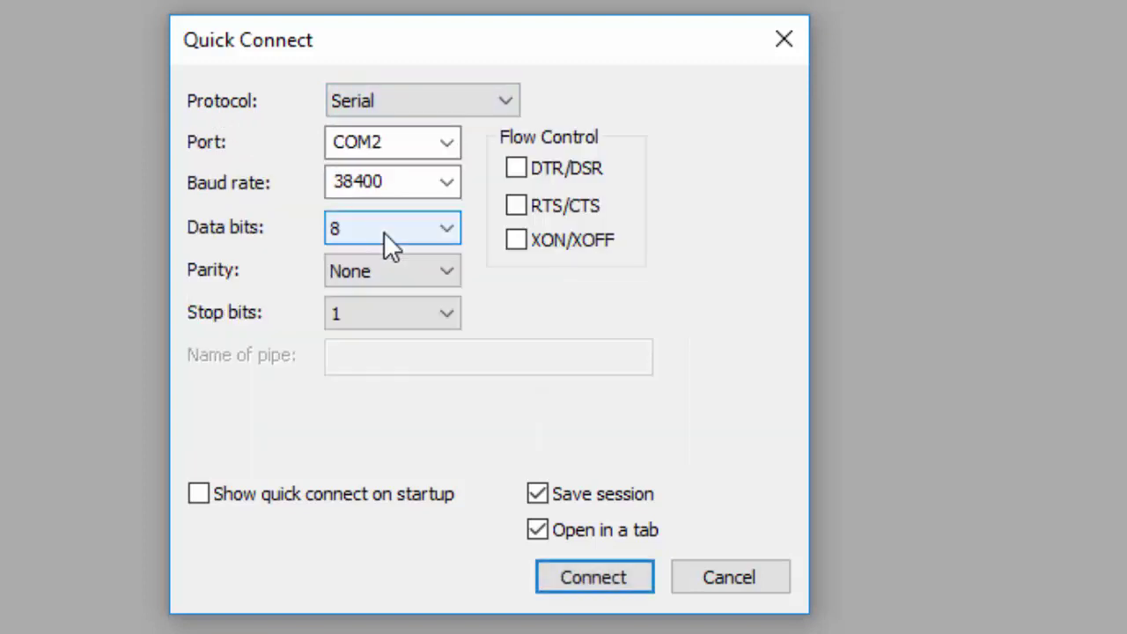
click(448, 142)
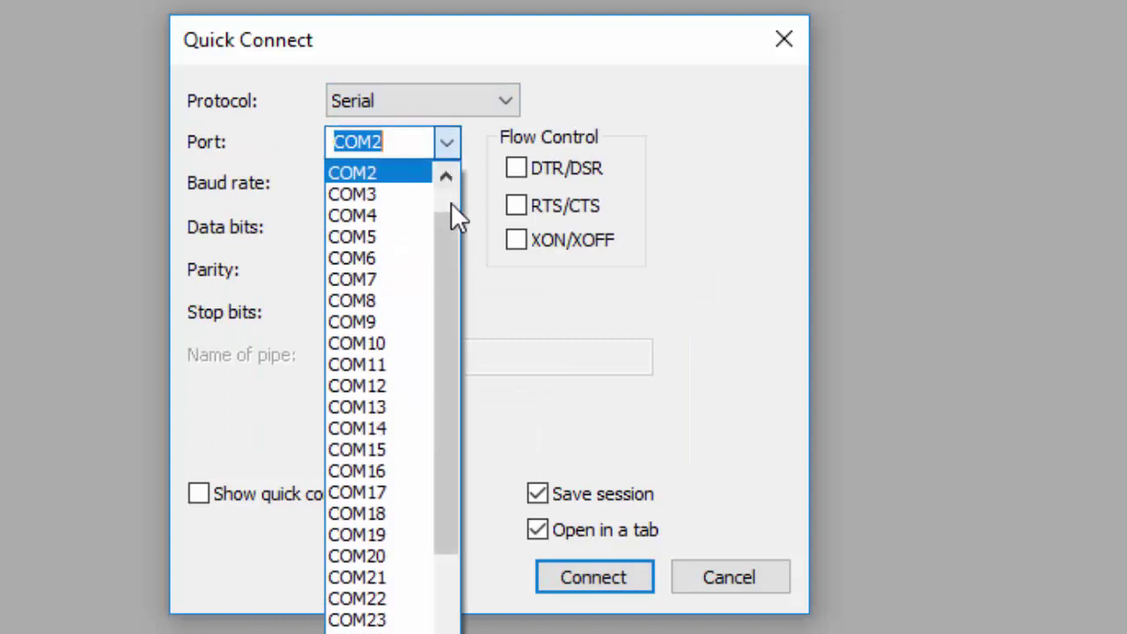
scroll(450, 203, up, 1)
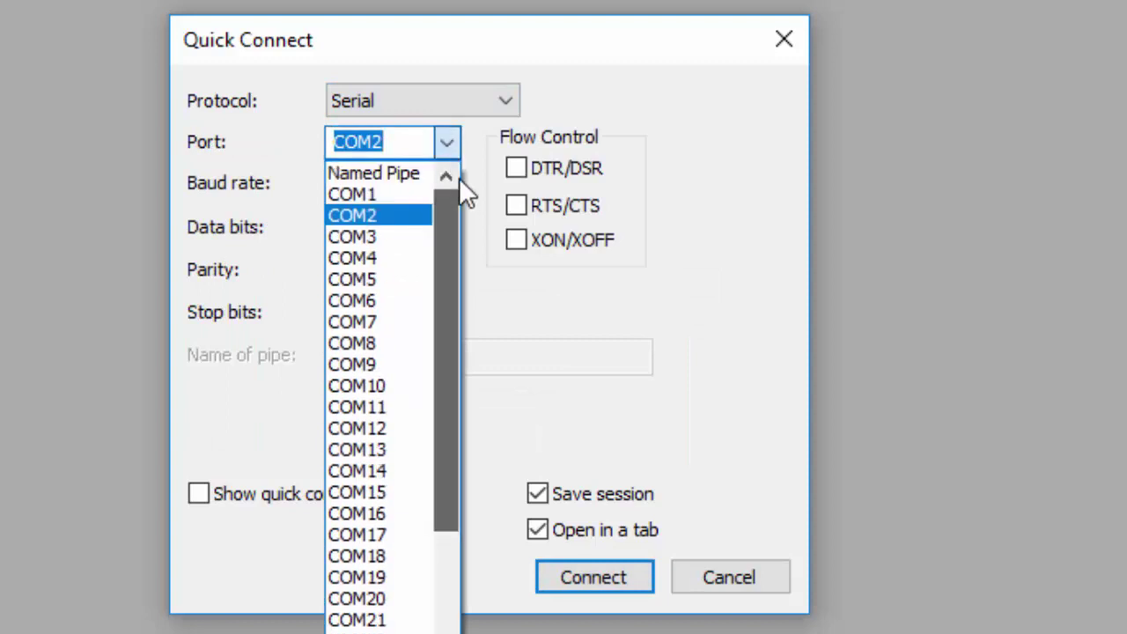
click(396, 196)
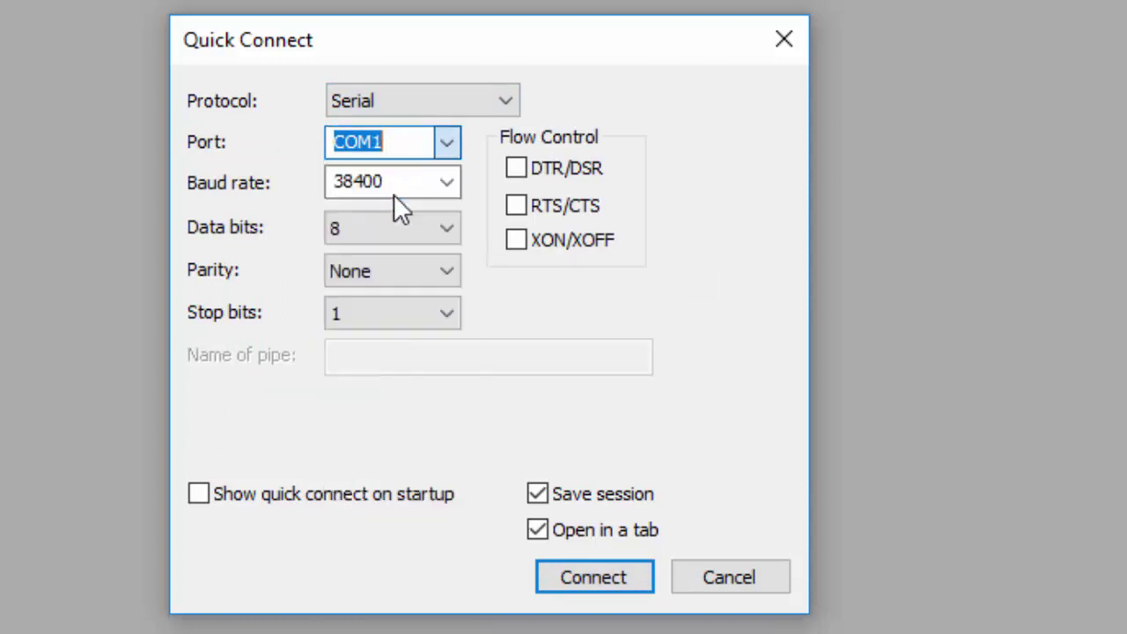
click(447, 184)
click(386, 338)
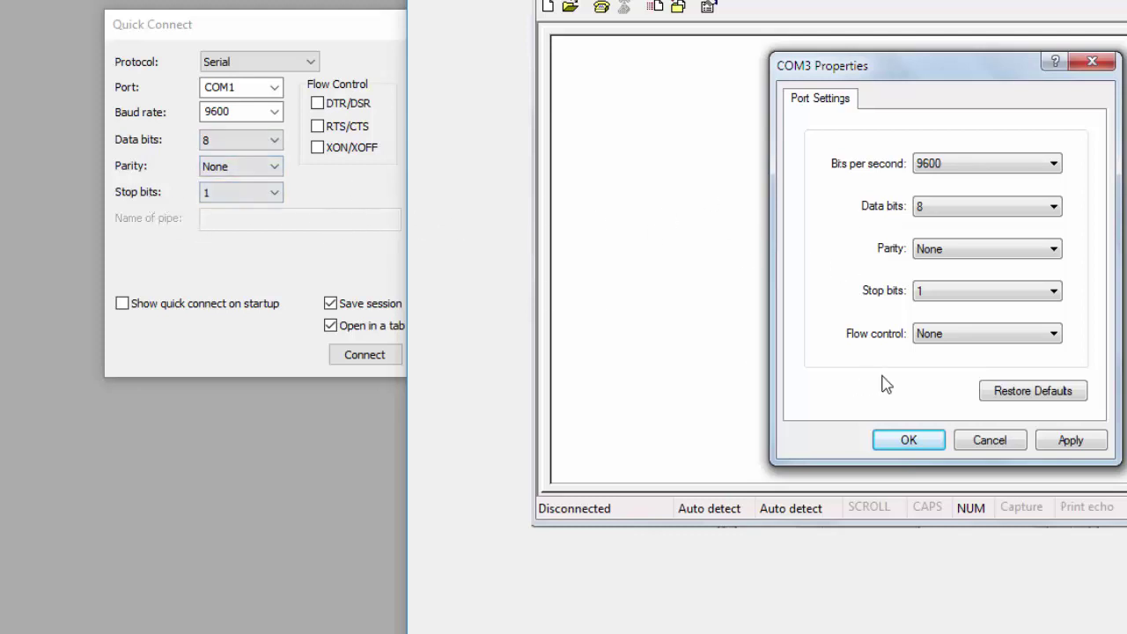
click(328, 248)
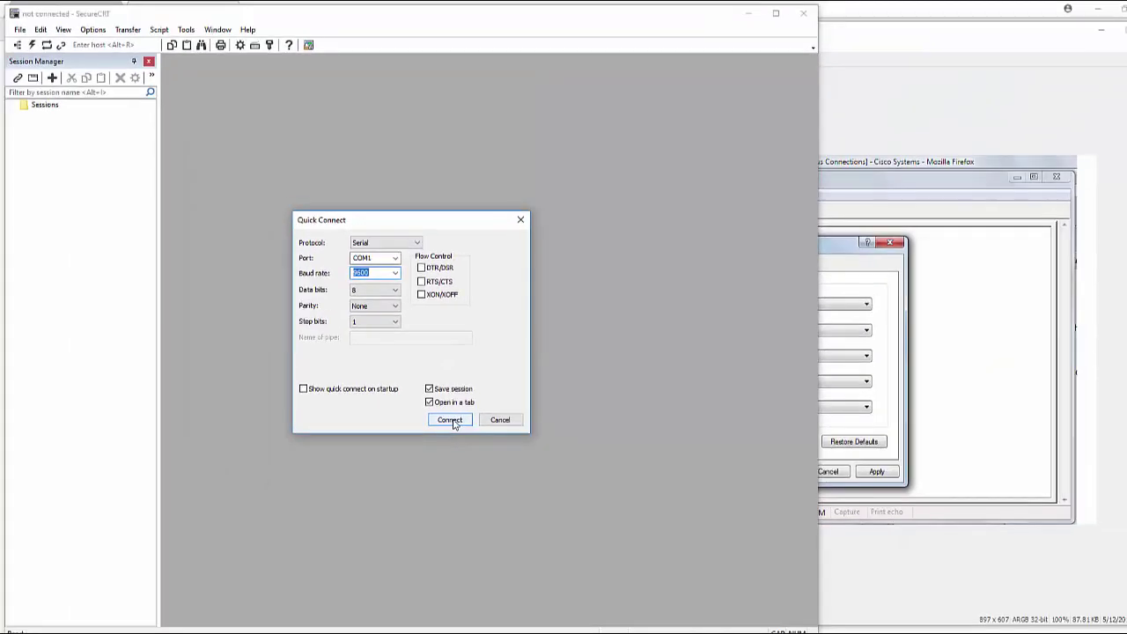
click(450, 420)
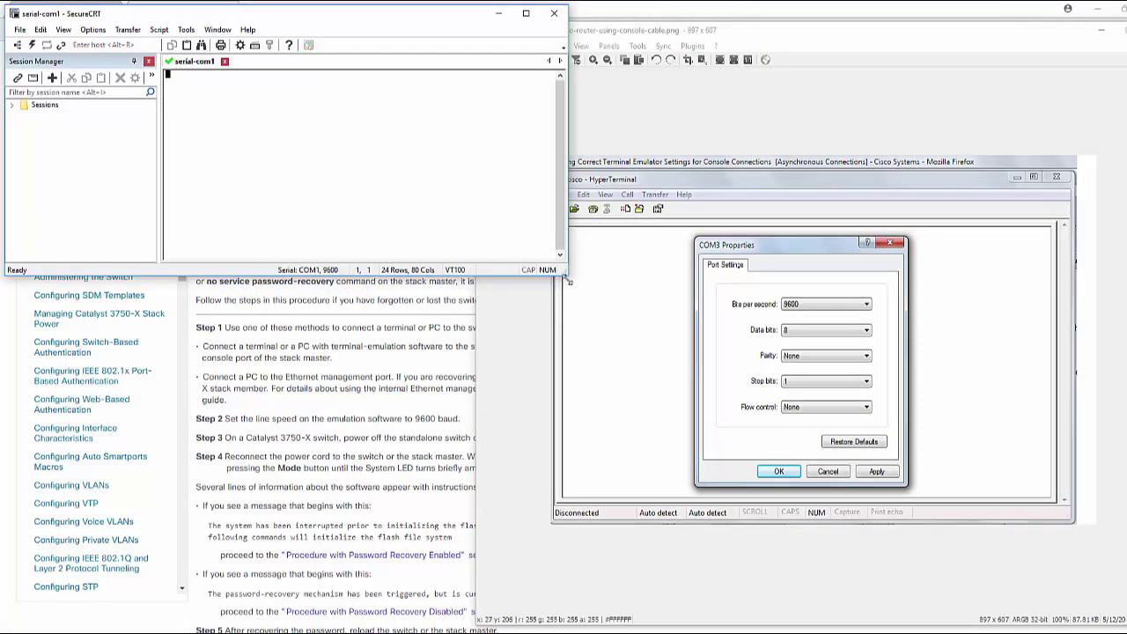
Enlarge the terminal window and close the Session Manager to give the console more room.
drag(567, 278, 678, 627)
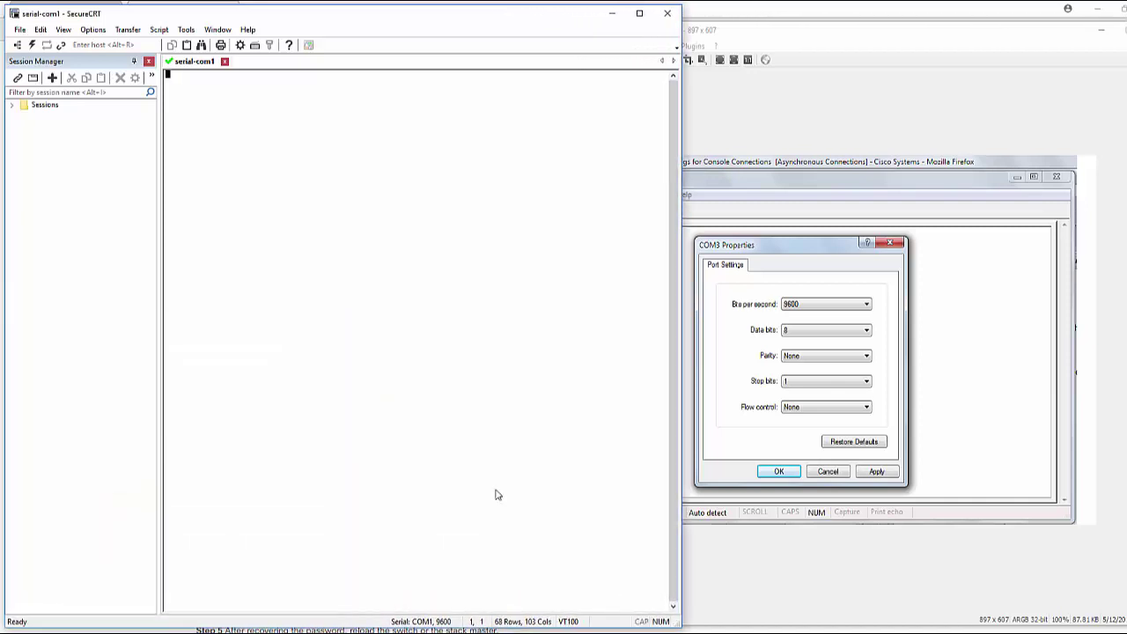
click(149, 61)
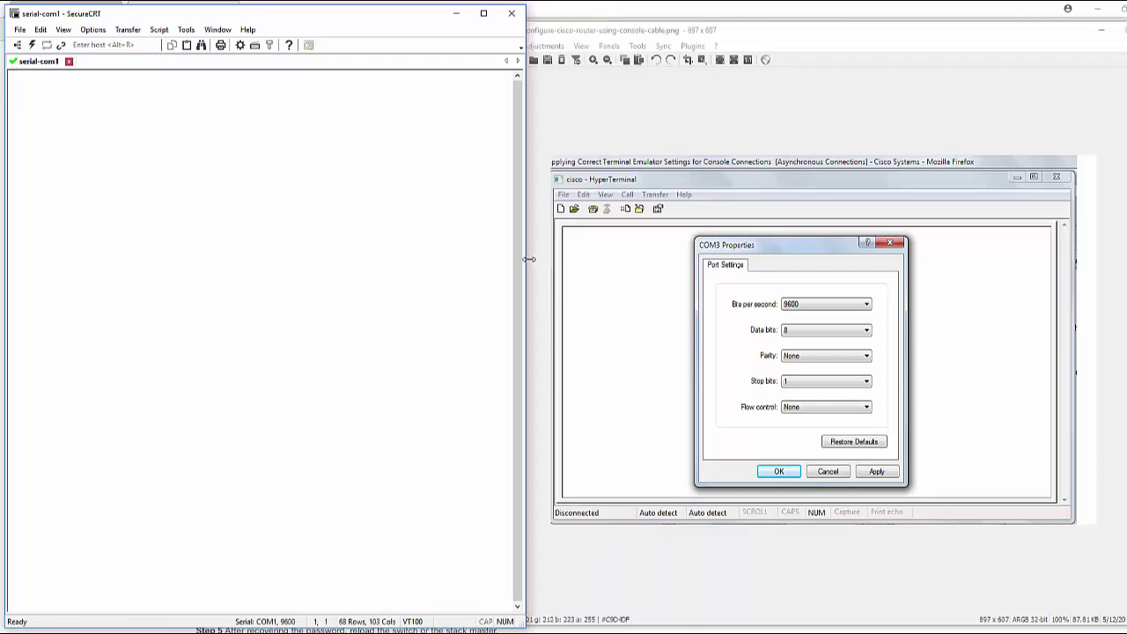
drag(528, 258, 683, 259)
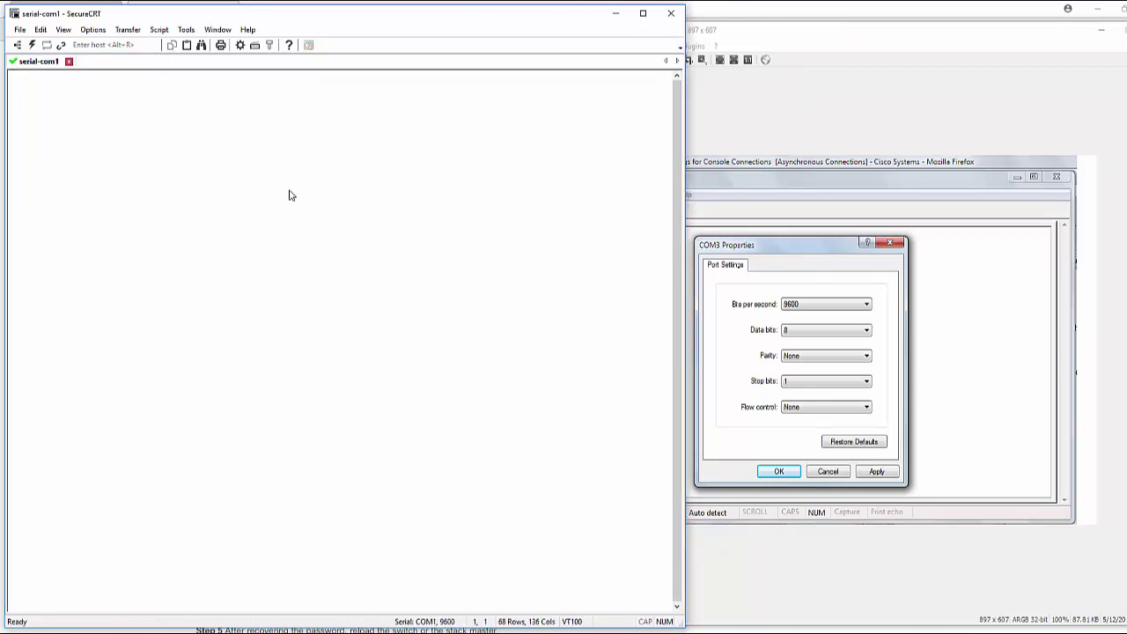
Set the session's color scheme to Traditional in the appearance options.
click(93, 30)
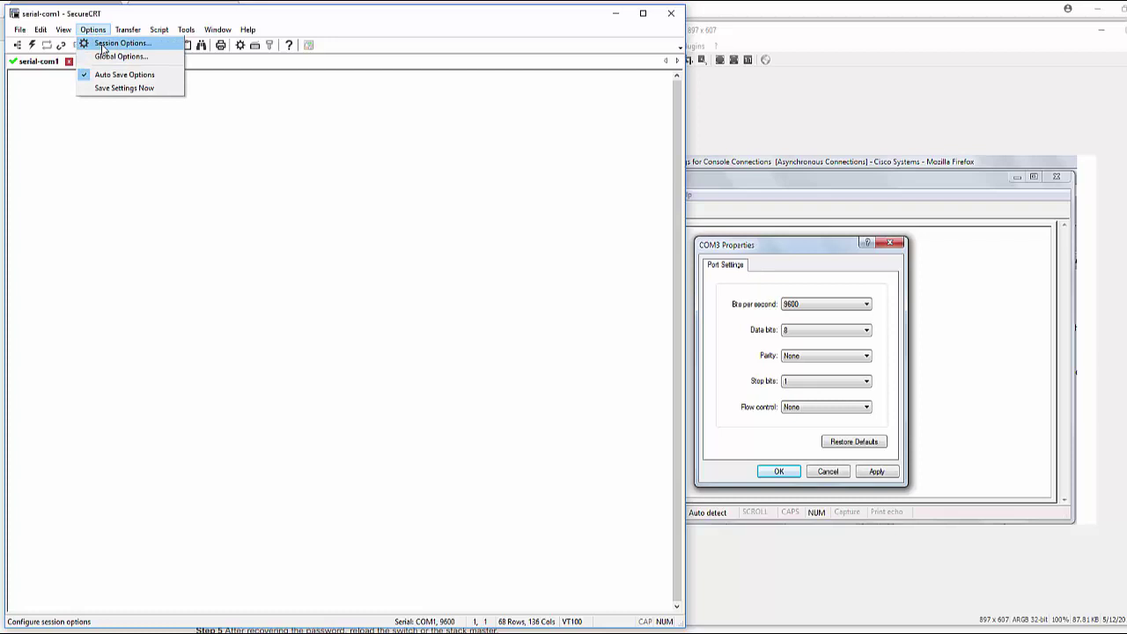
click(102, 44)
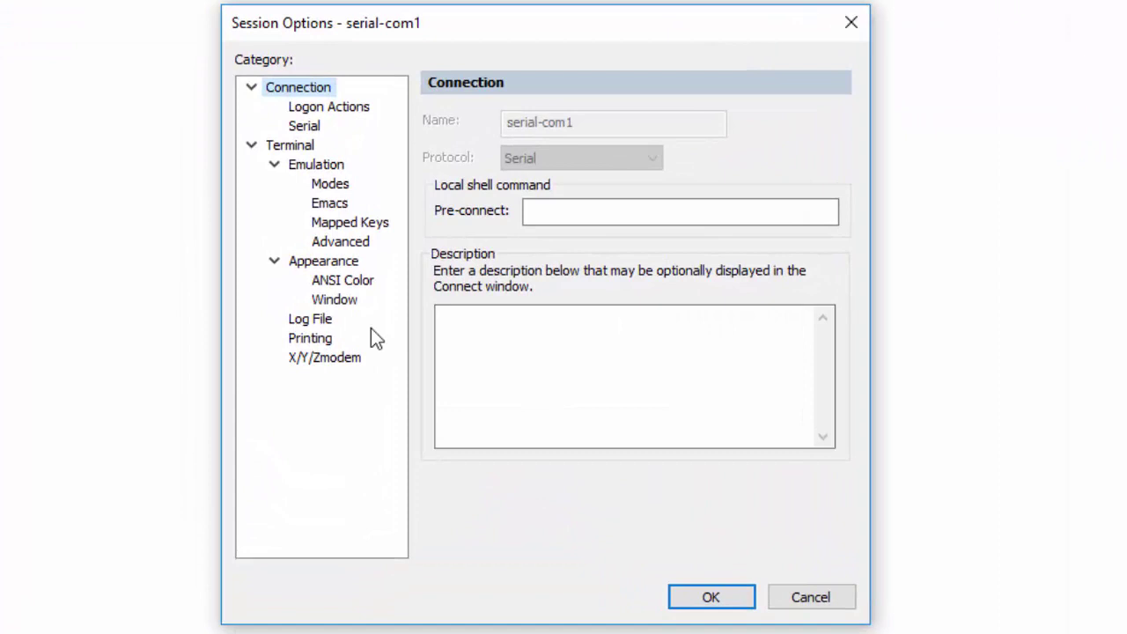
click(321, 263)
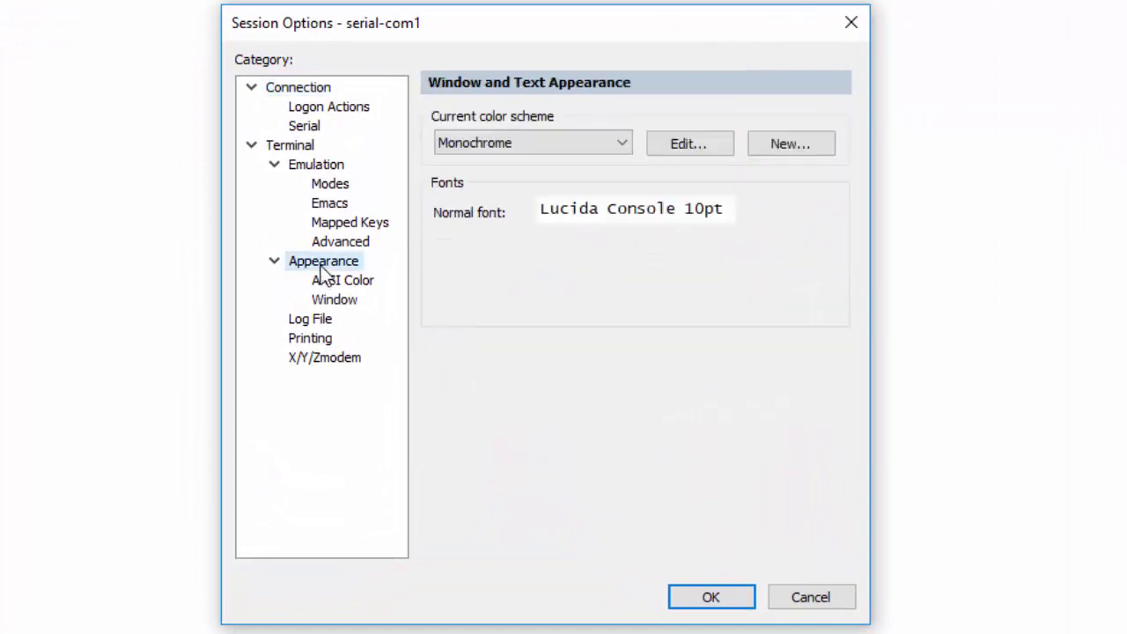
click(619, 141)
click(528, 227)
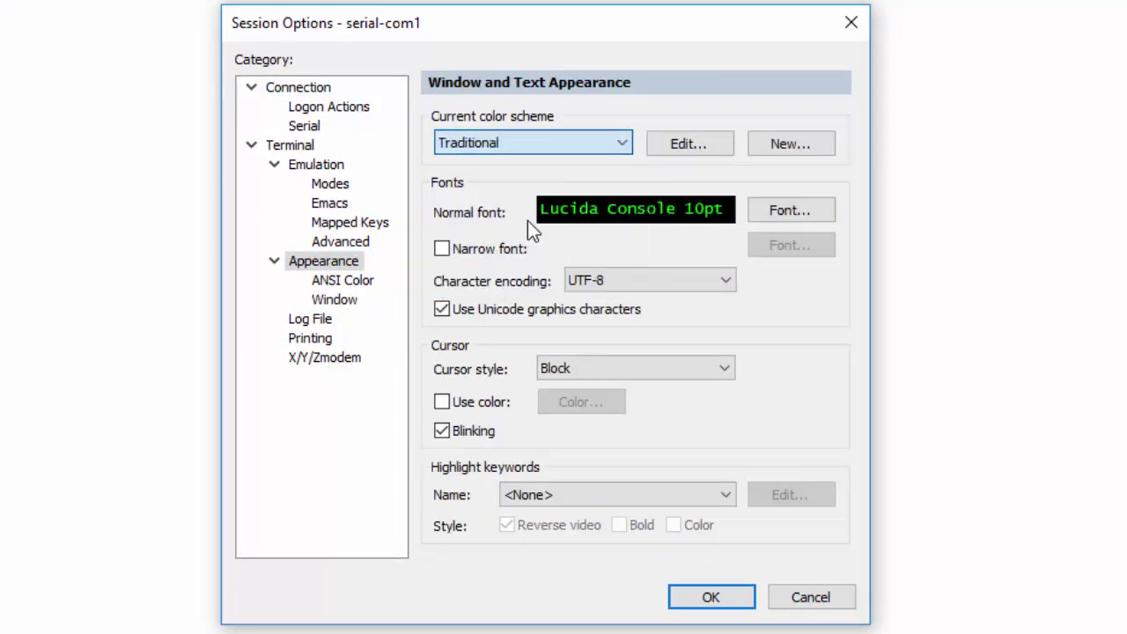
Set the session's normal font size to 12 and apply the session options.
click(807, 213)
click(643, 238)
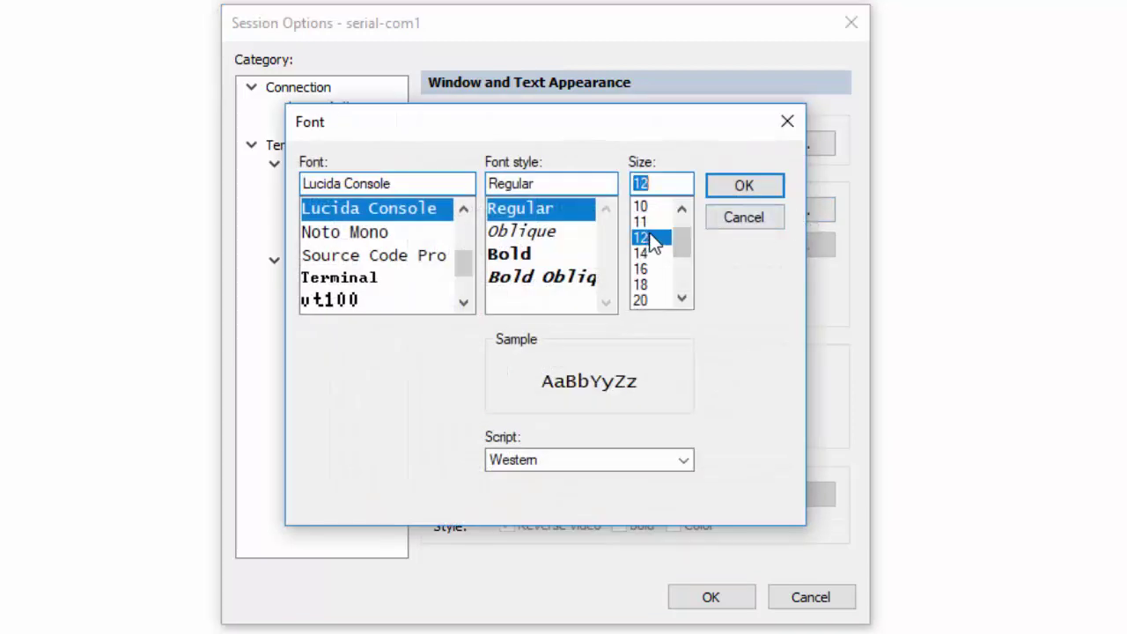
click(744, 185)
click(710, 597)
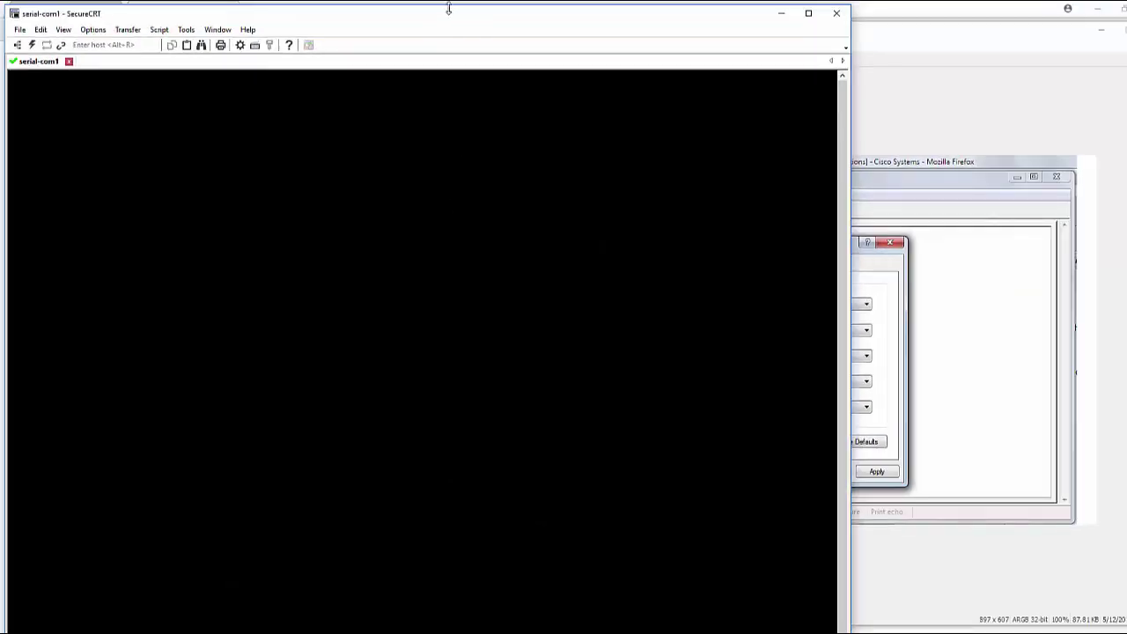
Adjust the terminal window to fit the screen and place the Camera app's view of the switch beside it.
mouse_move(448, 9)
mouse_down()
mouse_move(446, 59)
mouse_move(446, 23)
mouse_up()
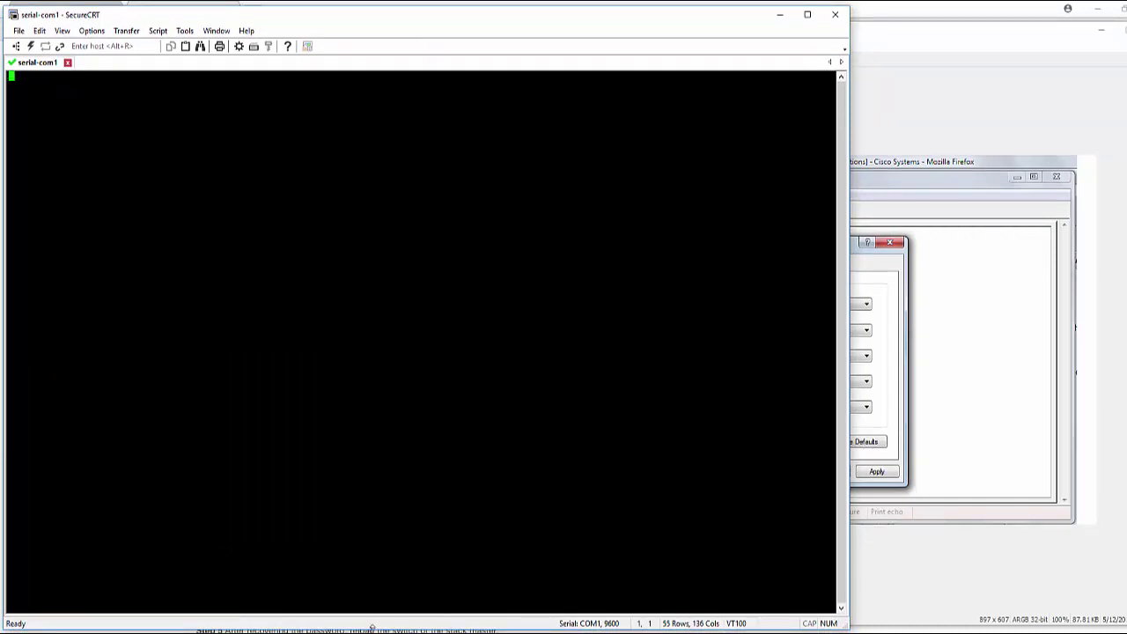
mouse_move(343, 632)
click(343, 590)
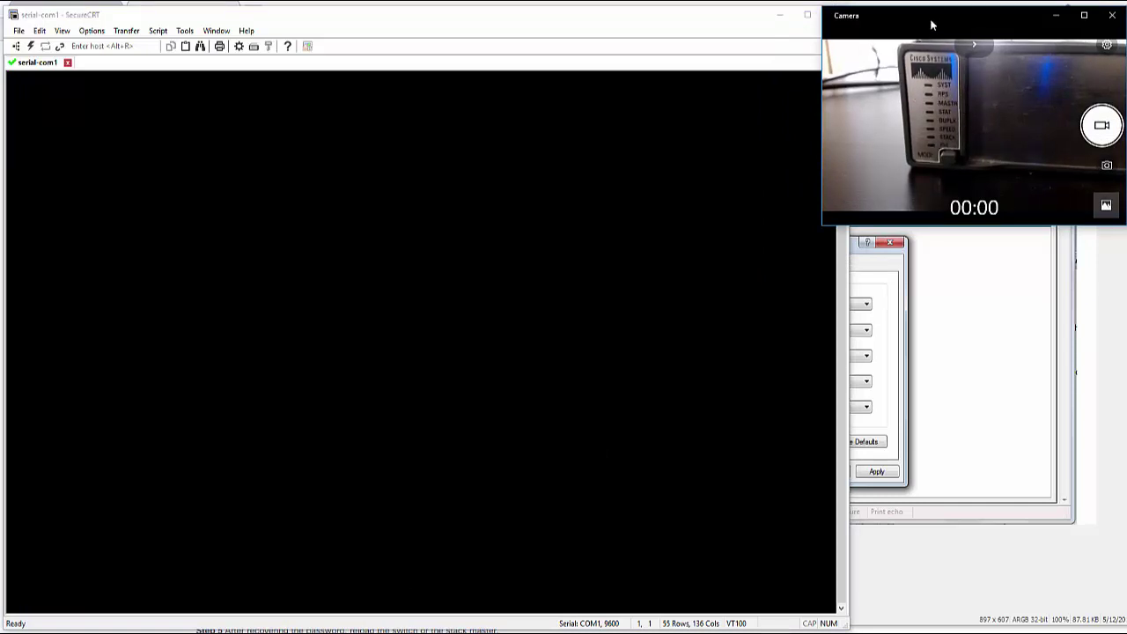
drag(929, 16, 960, 17)
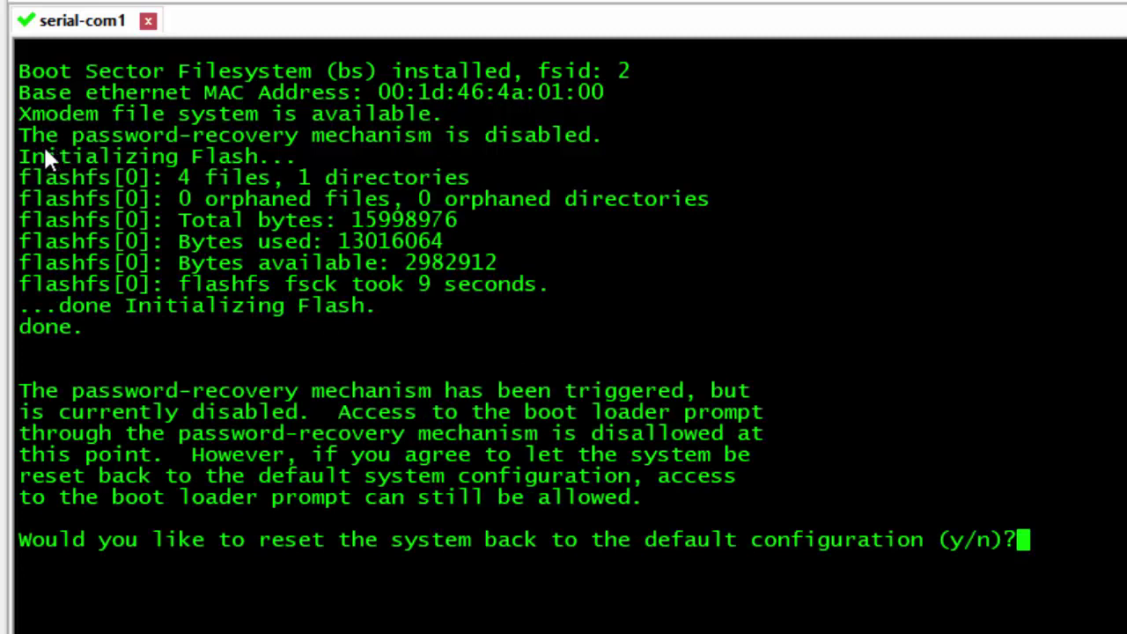
Examine the switch's password-recovery message and reset prompt, and compare them with the matching procedure in the Cisco guide.
drag(20, 129, 540, 134)
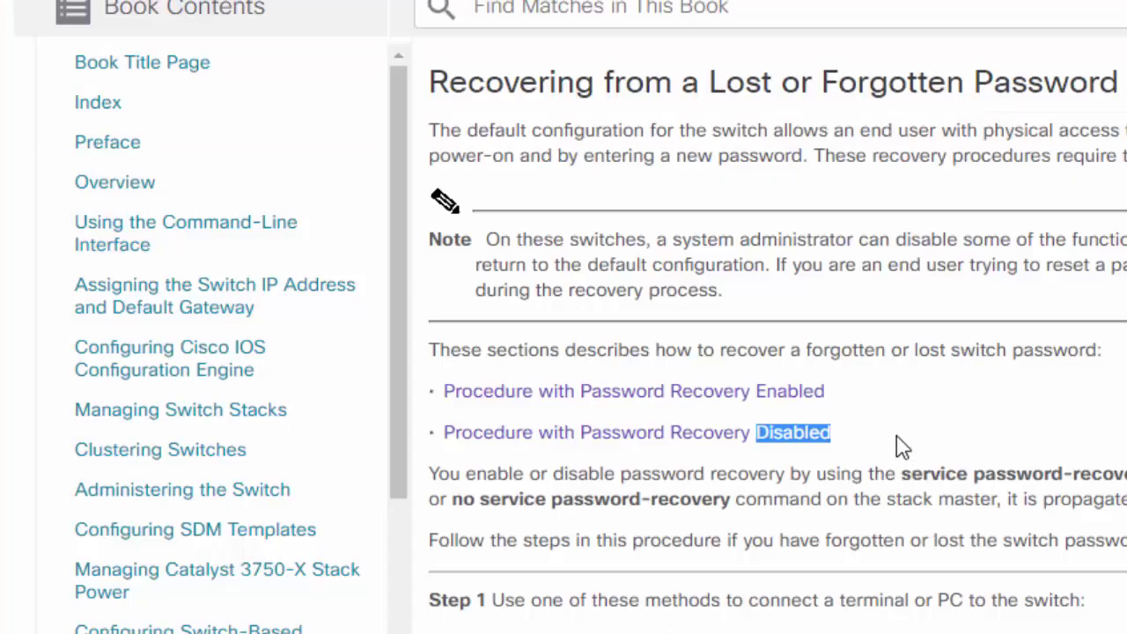
click(898, 445)
drag(830, 432, 759, 431)
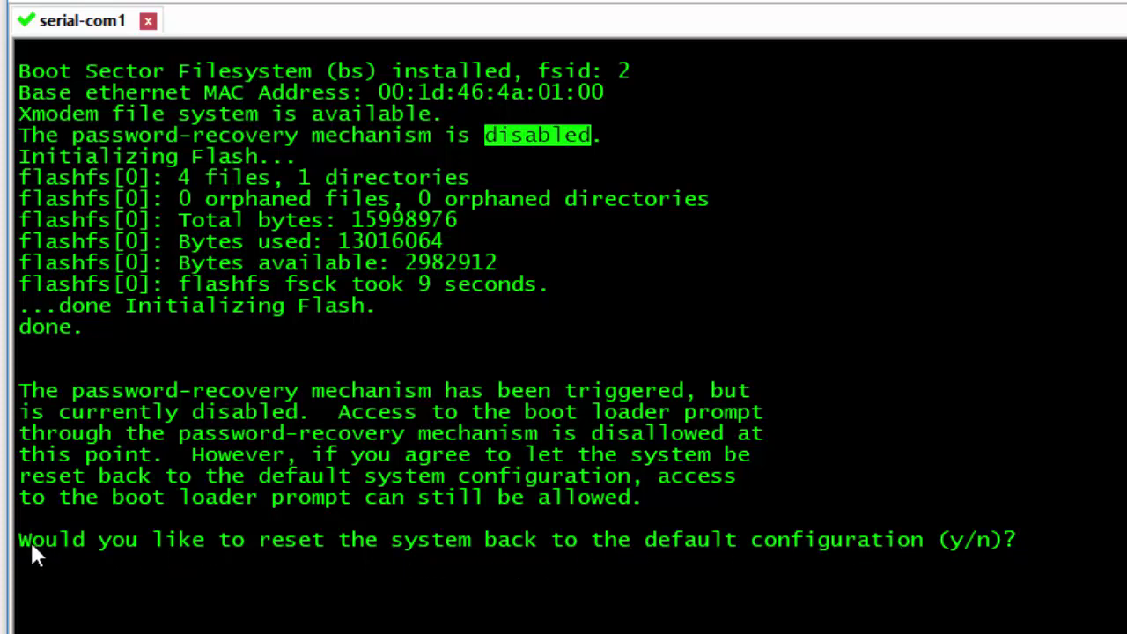
drag(23, 540, 763, 546)
click(493, 546)
drag(888, 543, 1017, 543)
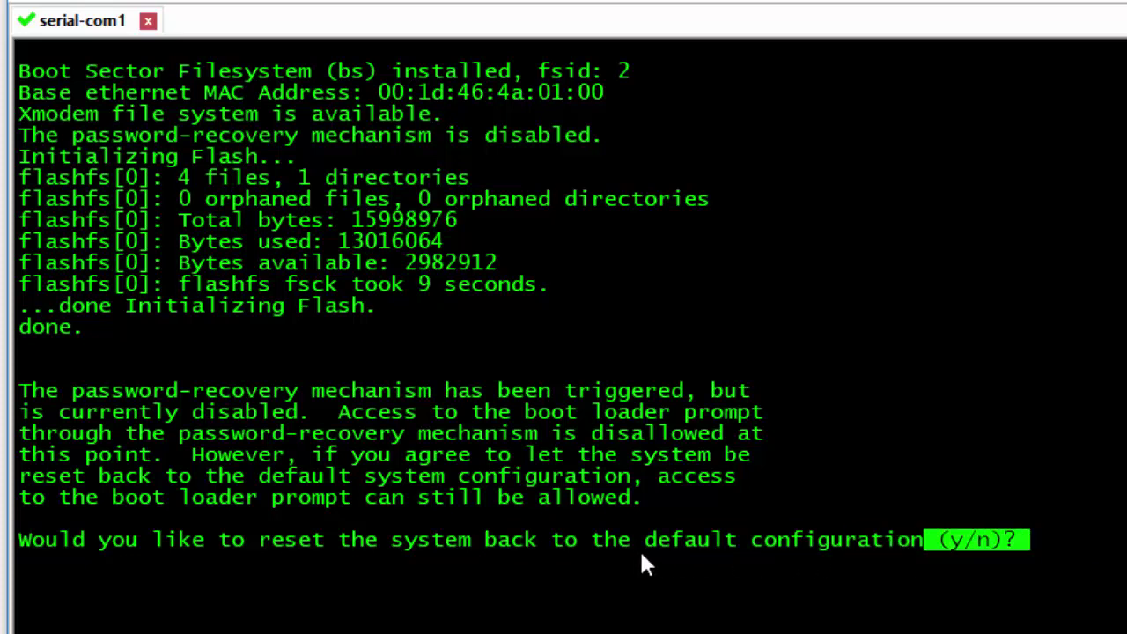